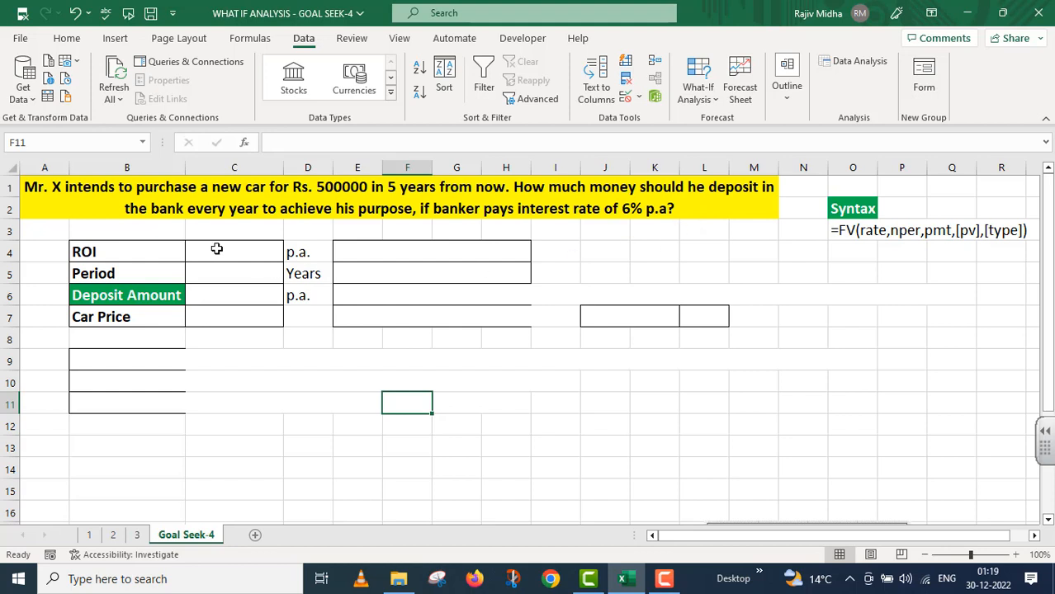
Step: Enter 6% for ROI in C4, 5 for the Period in C5 and 0 for the Deposit Amount in C6
click(217, 248)
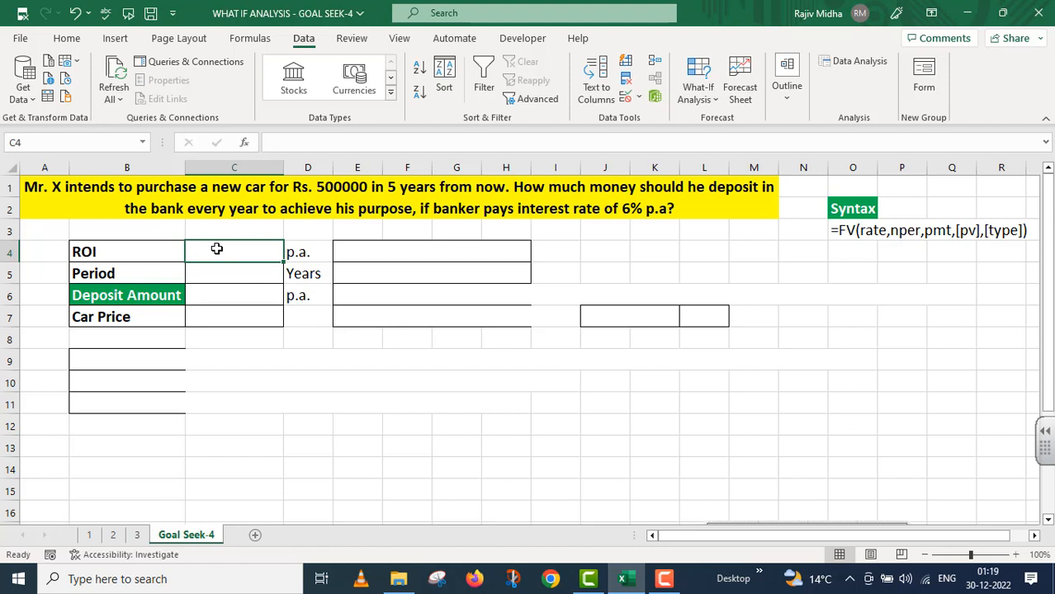
text(6%)
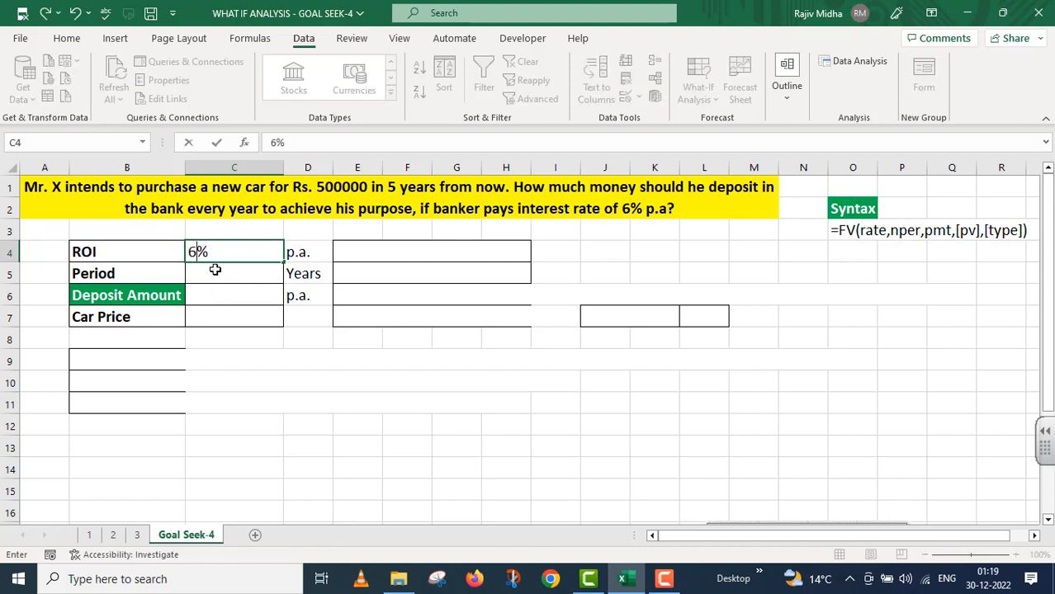
click(215, 270)
text(5)
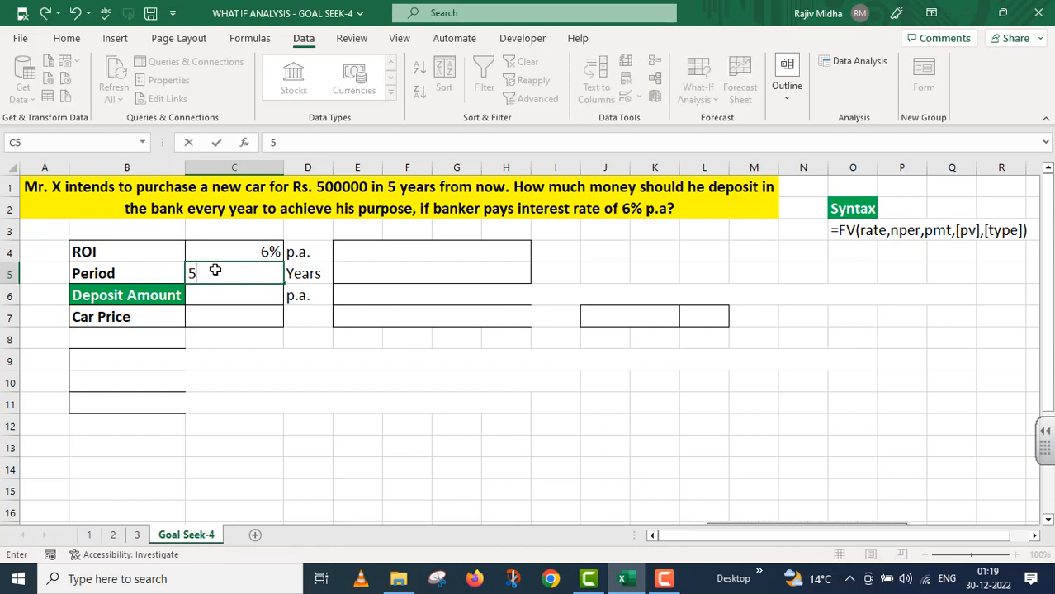
click(251, 295)
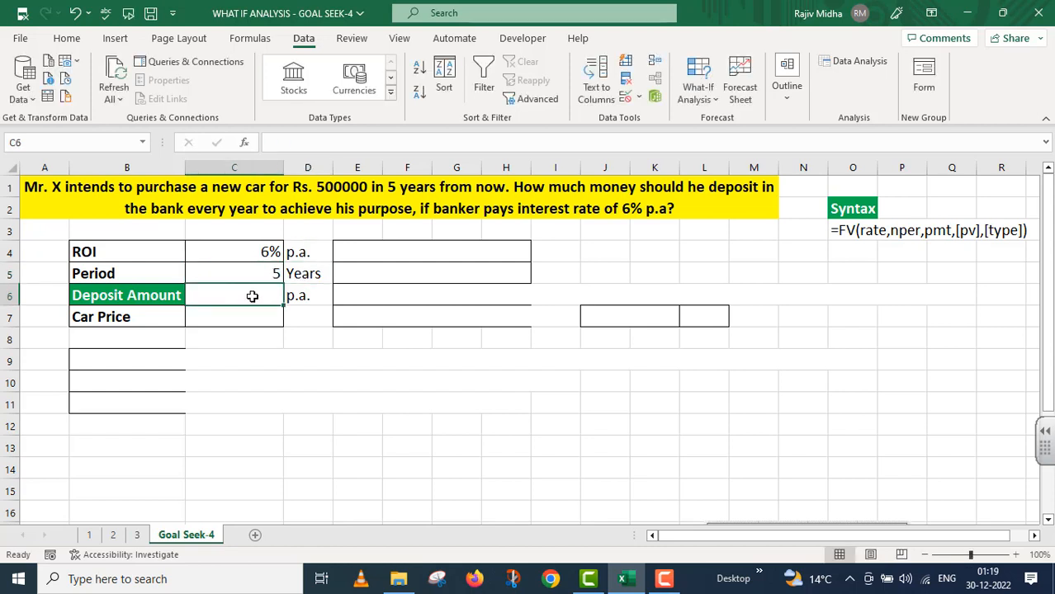
text(0)
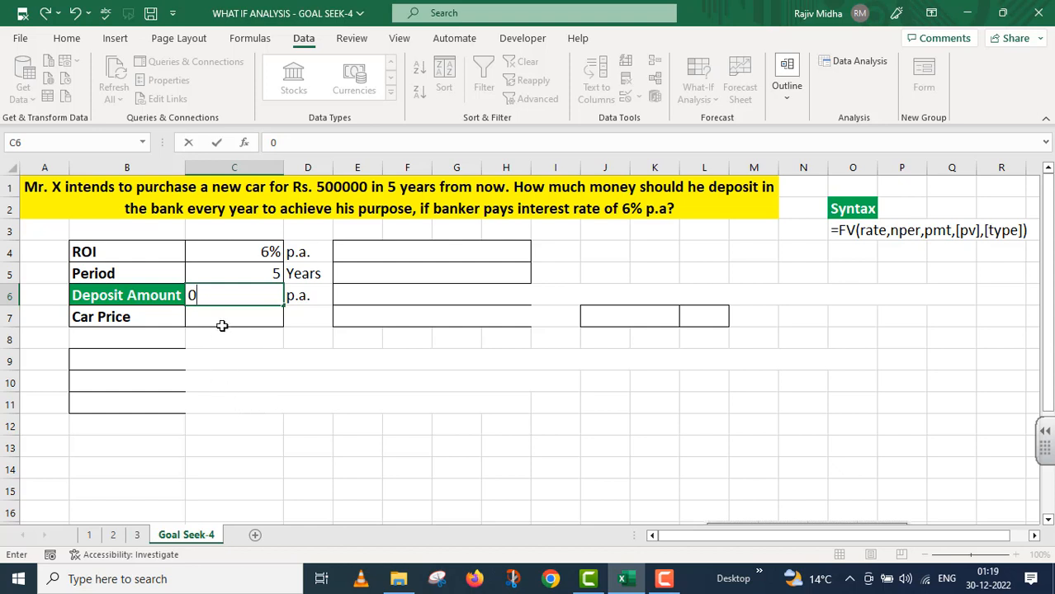
Step: Calculate the Car Price in C7 with the formula =FV(C4,C5,C6)
click(220, 319)
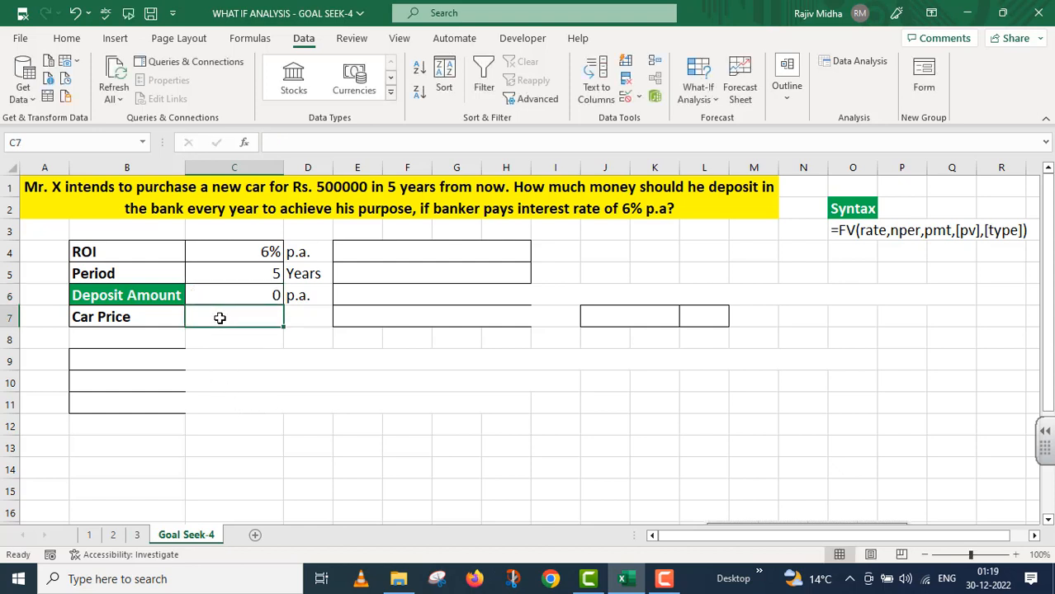
text(=)
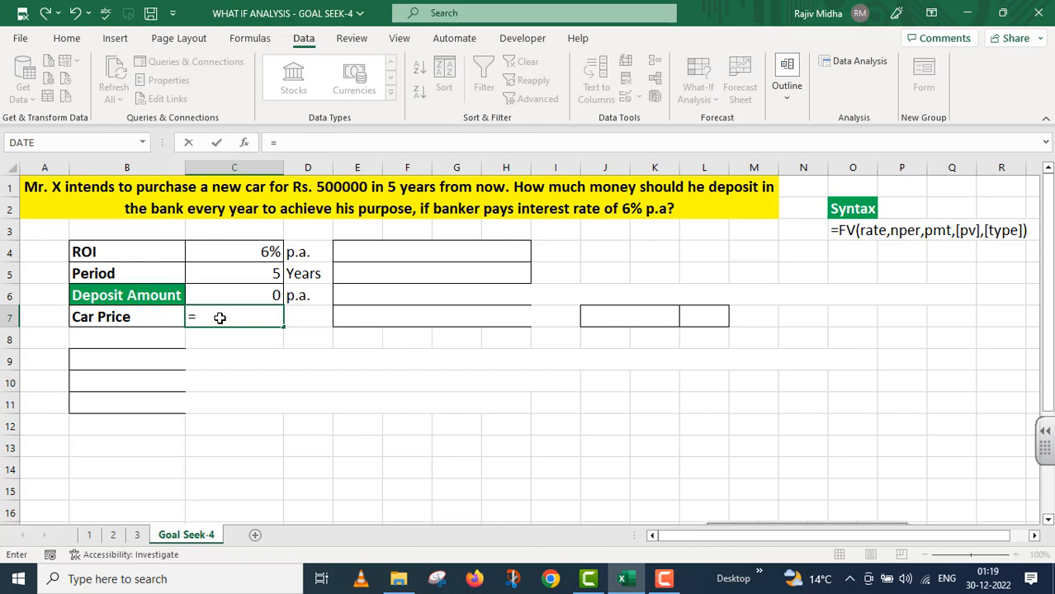
text(FV)
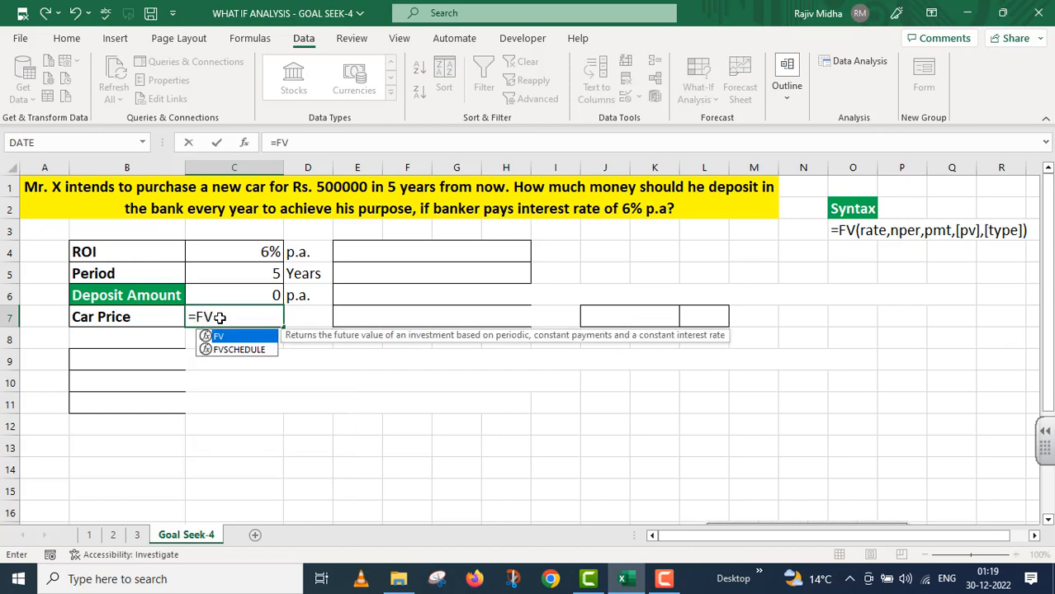
text(()
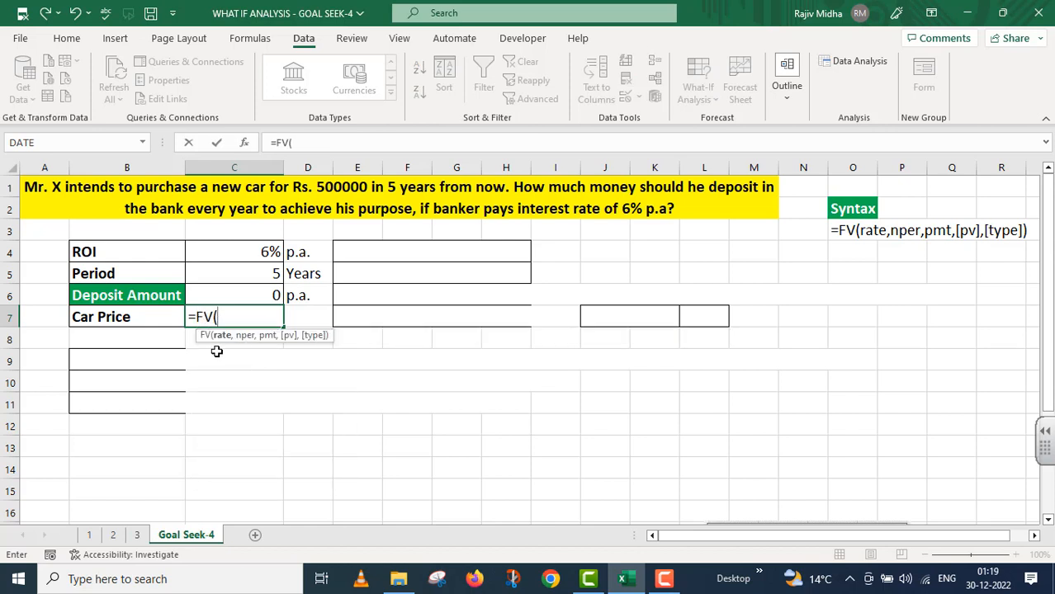
click(262, 250)
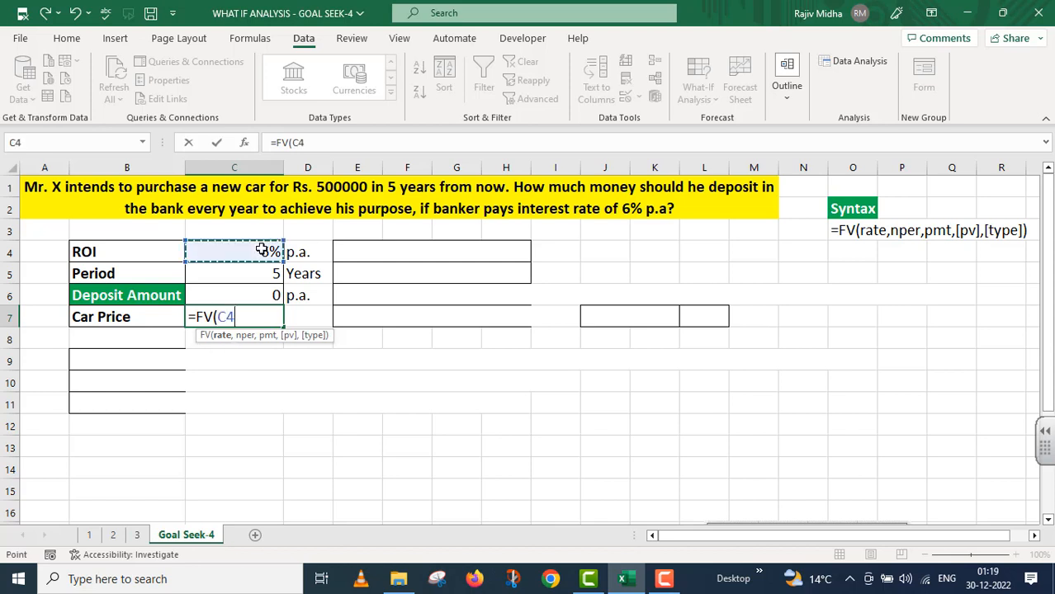
text(,)
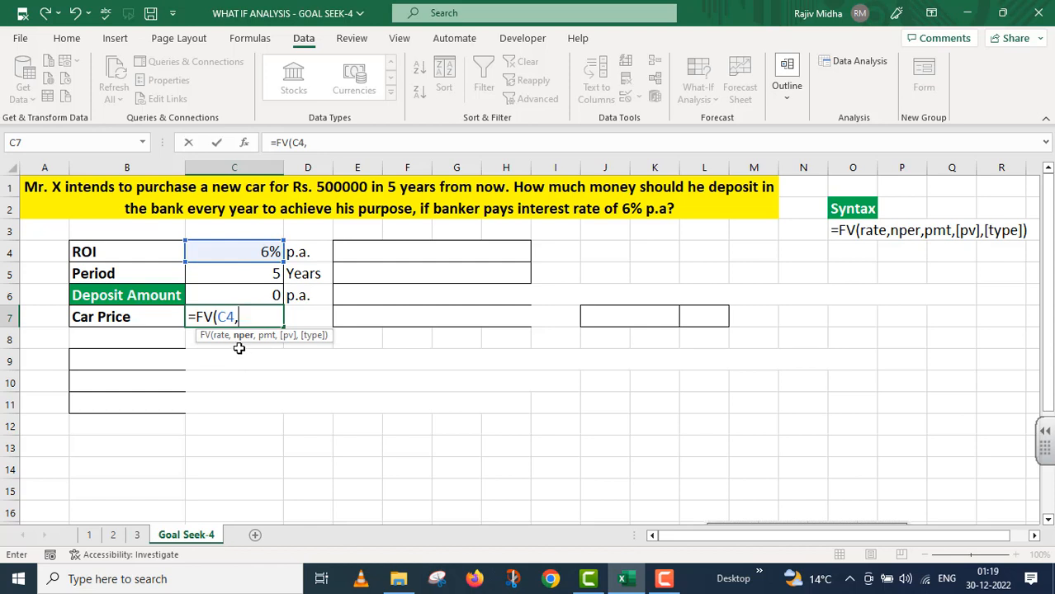
click(264, 275)
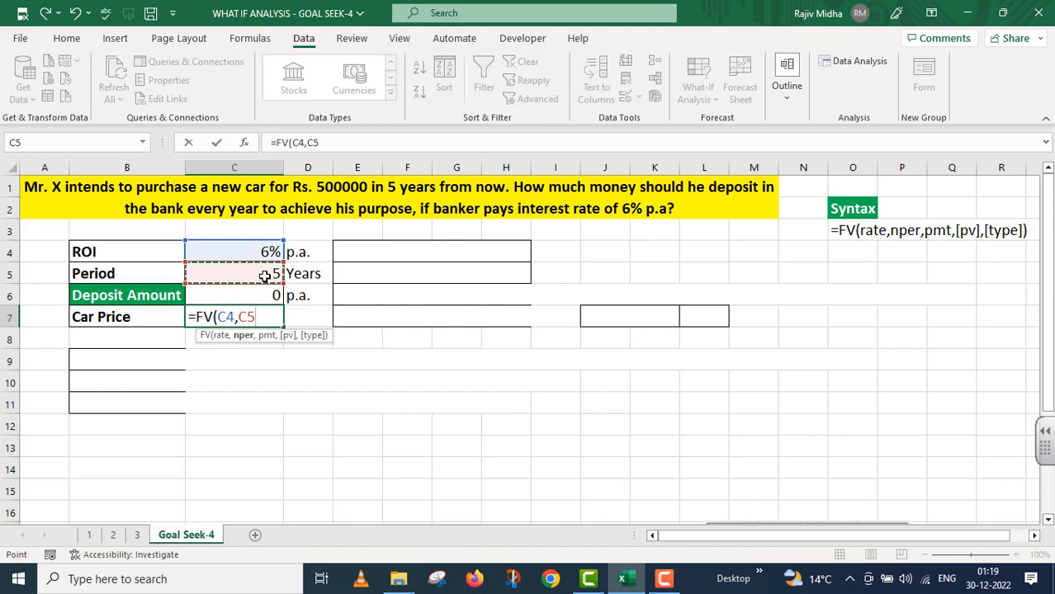
text(,)
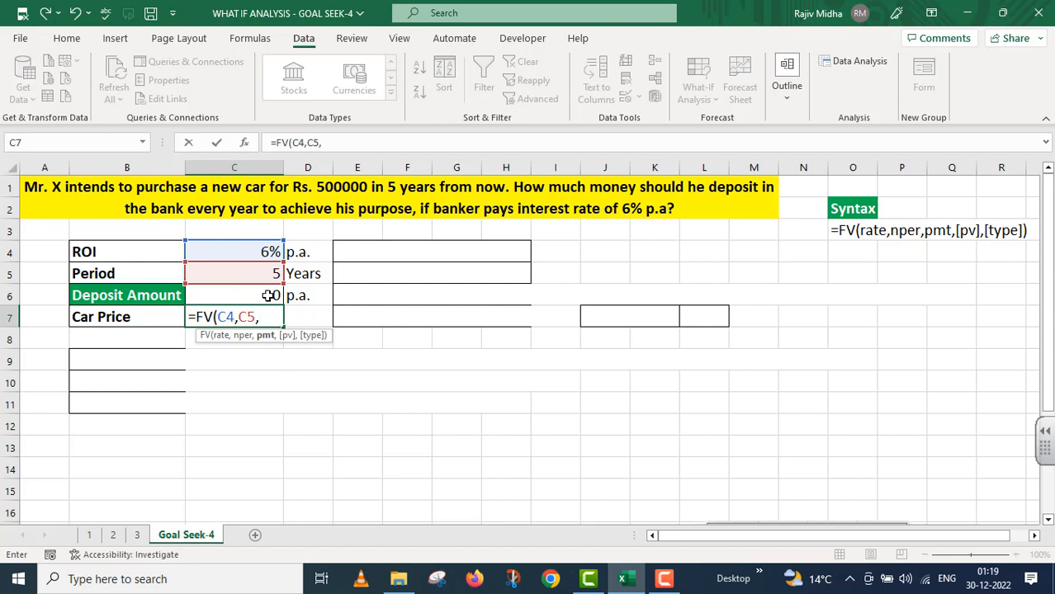
click(269, 296)
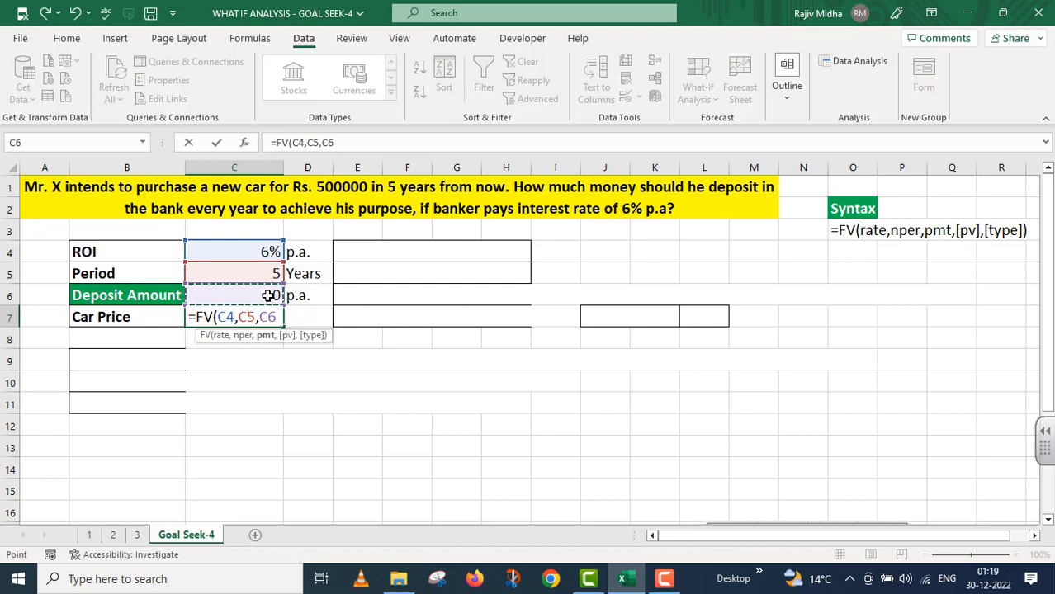
text())
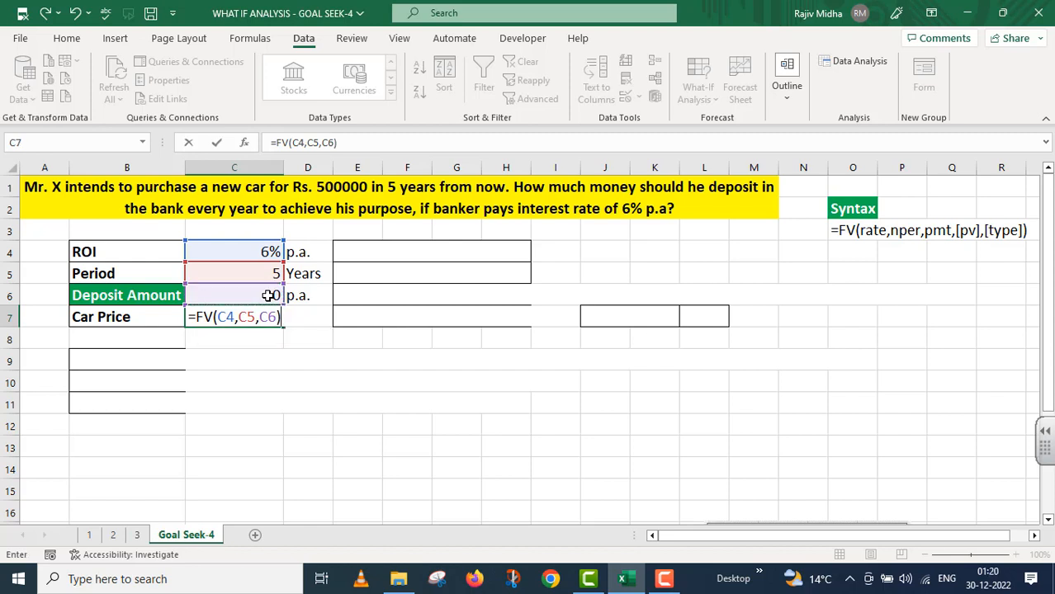
key(Return)
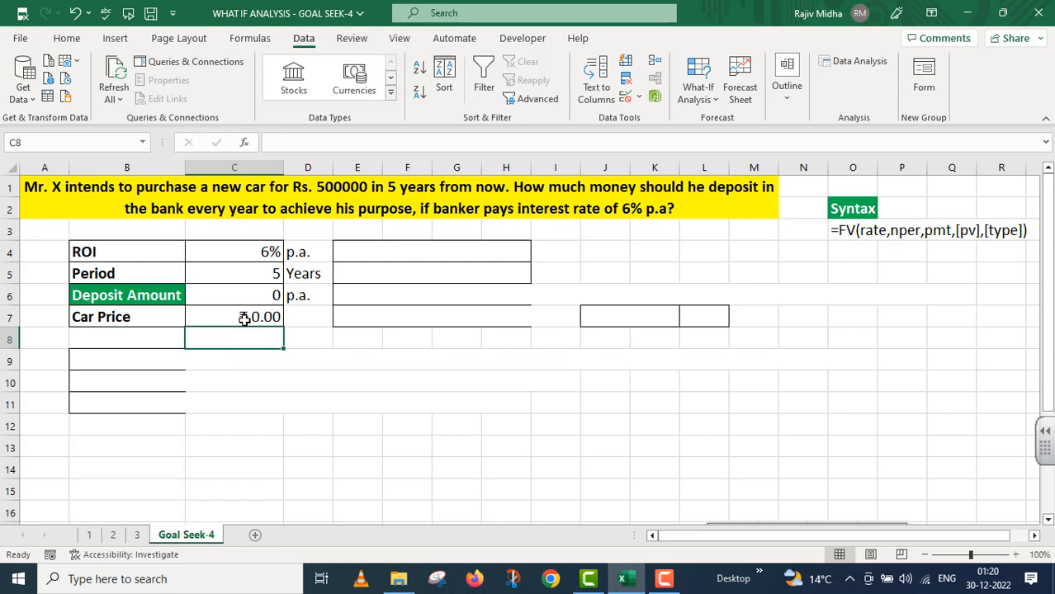
click(244, 319)
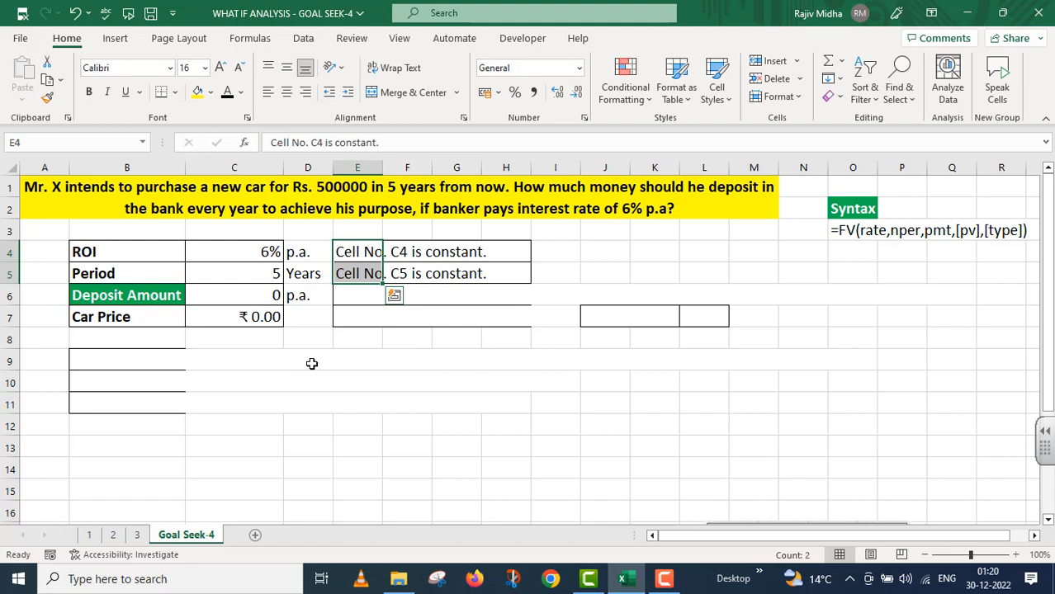
Step: Set the font colour of the hidden notes in E6 and E7 to black
click(310, 360)
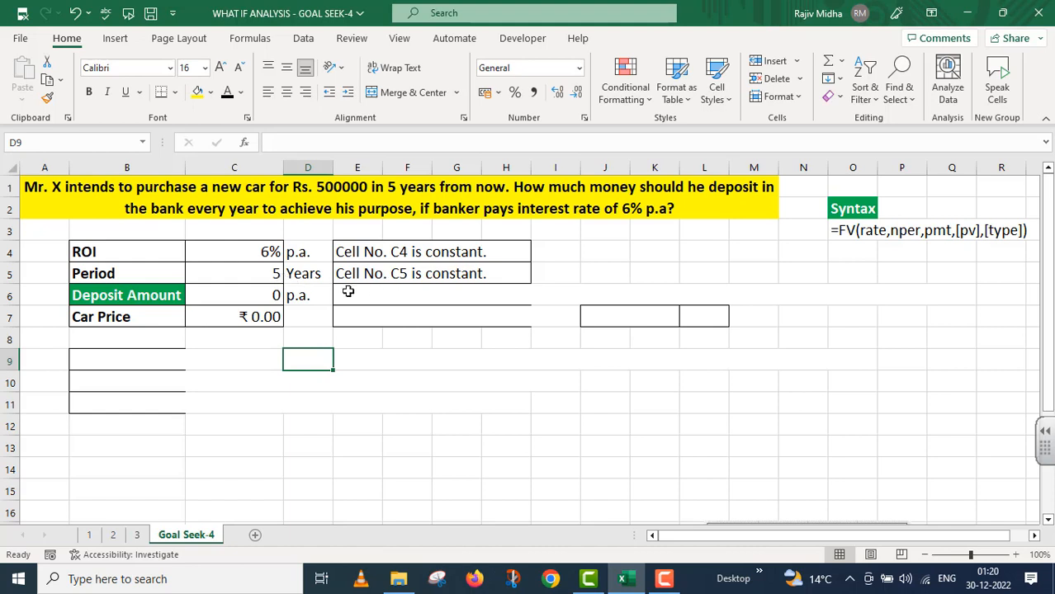
click(348, 291)
click(229, 93)
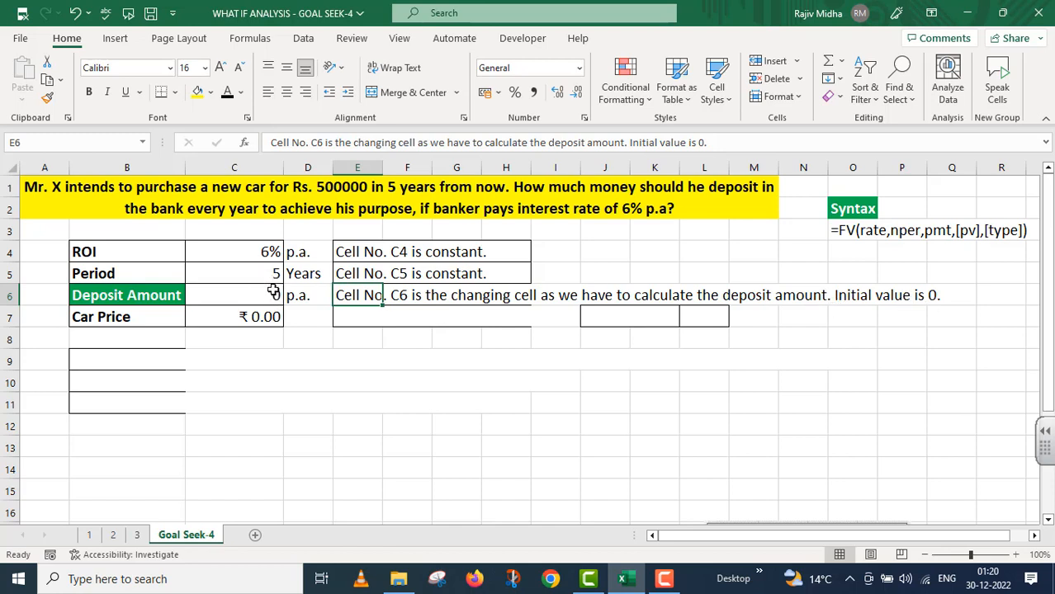
click(273, 317)
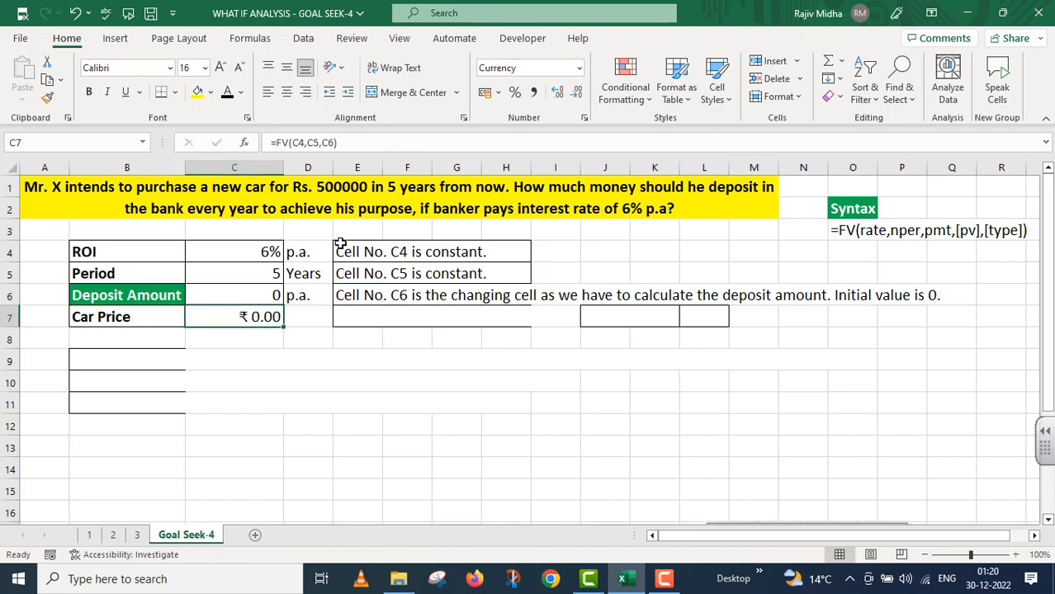
click(353, 323)
click(228, 93)
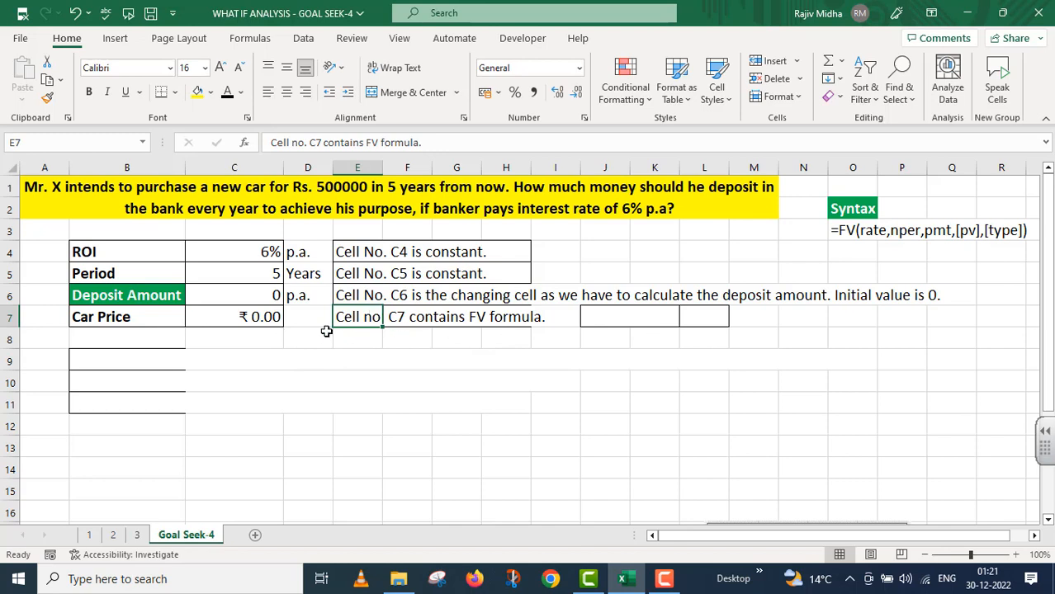
Step: Copy the Car Price formula from C7 and show it as text in J7
click(270, 321)
key(F2)
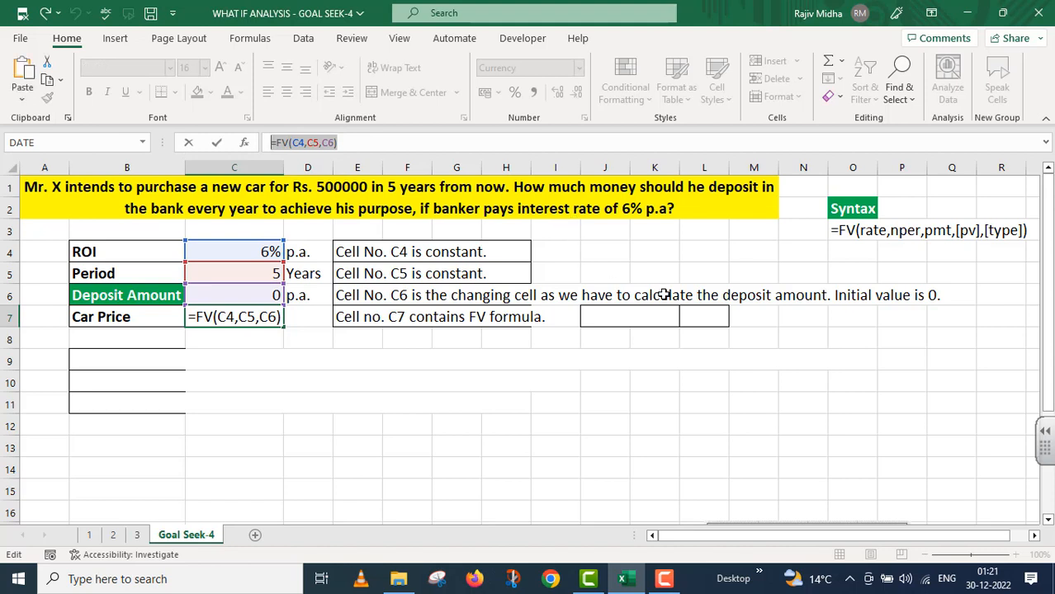
key(Return)
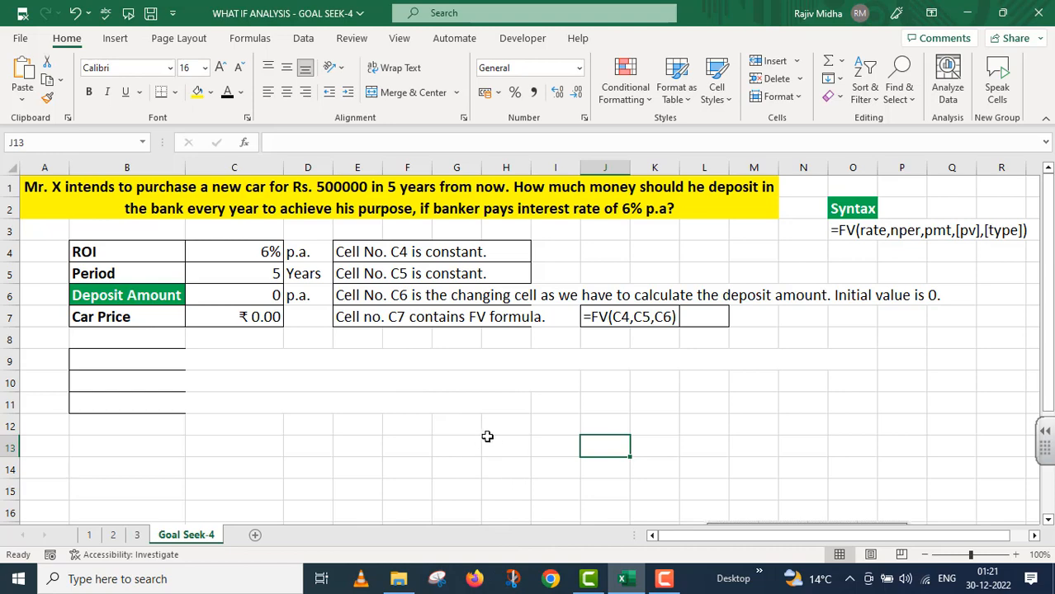
Step: Run Goal Seek to set cell C7 to the value 500000 by changing cell C6, and accept the solution
click(310, 37)
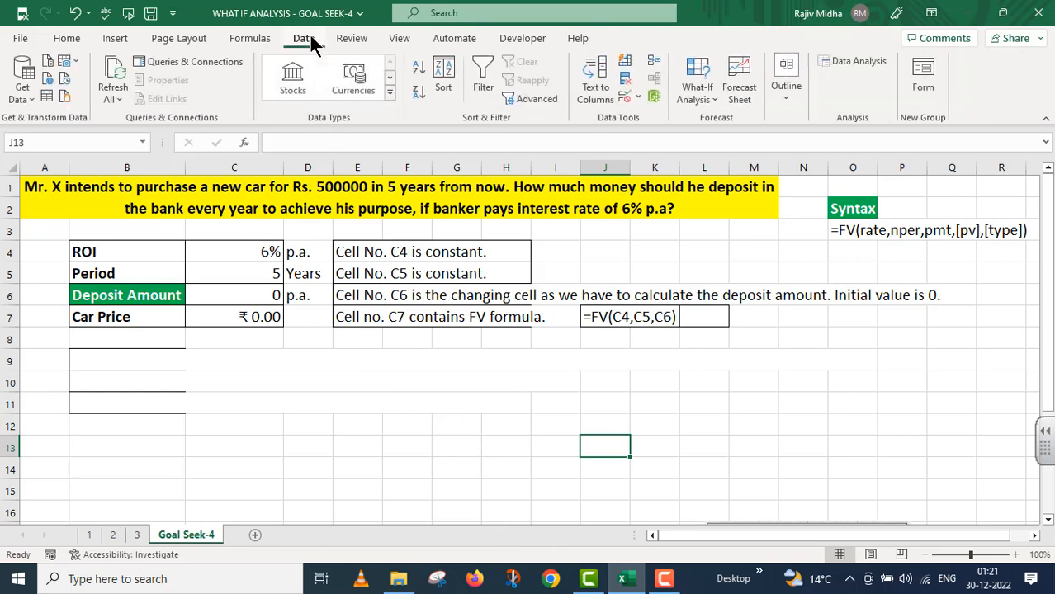
click(714, 97)
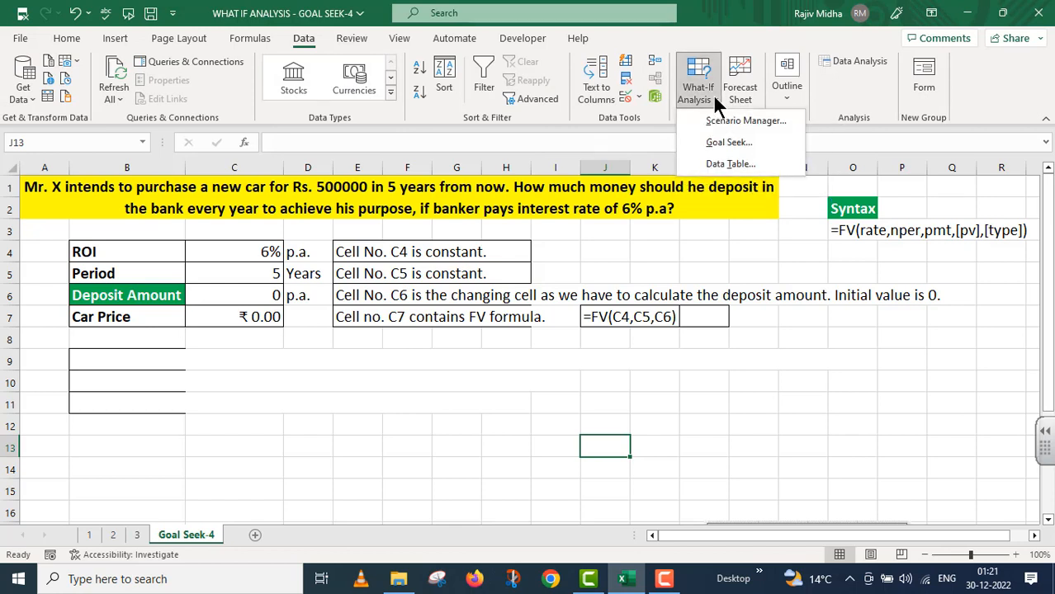
click(720, 145)
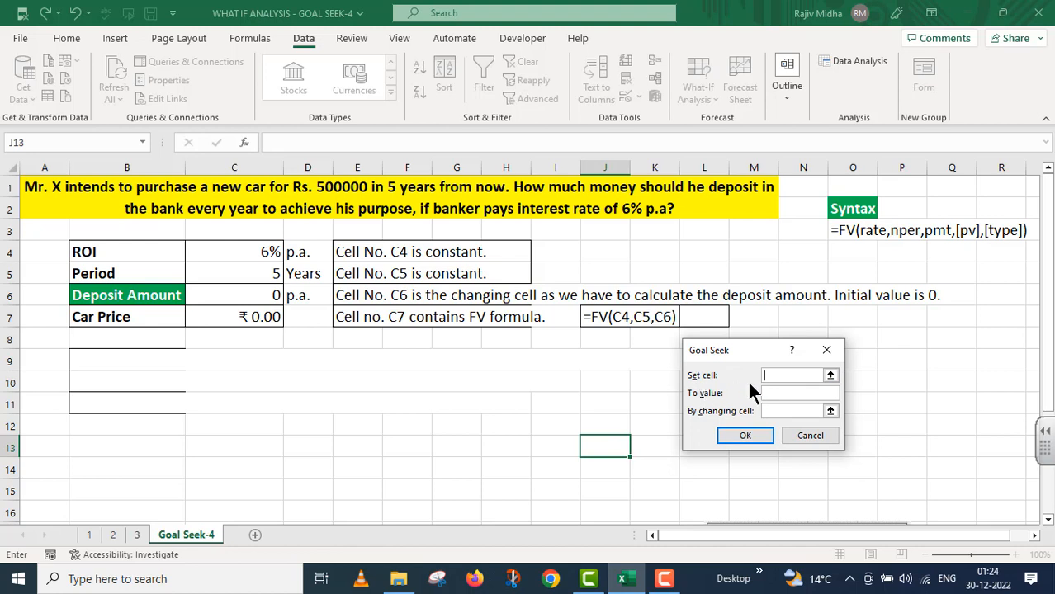
click(249, 318)
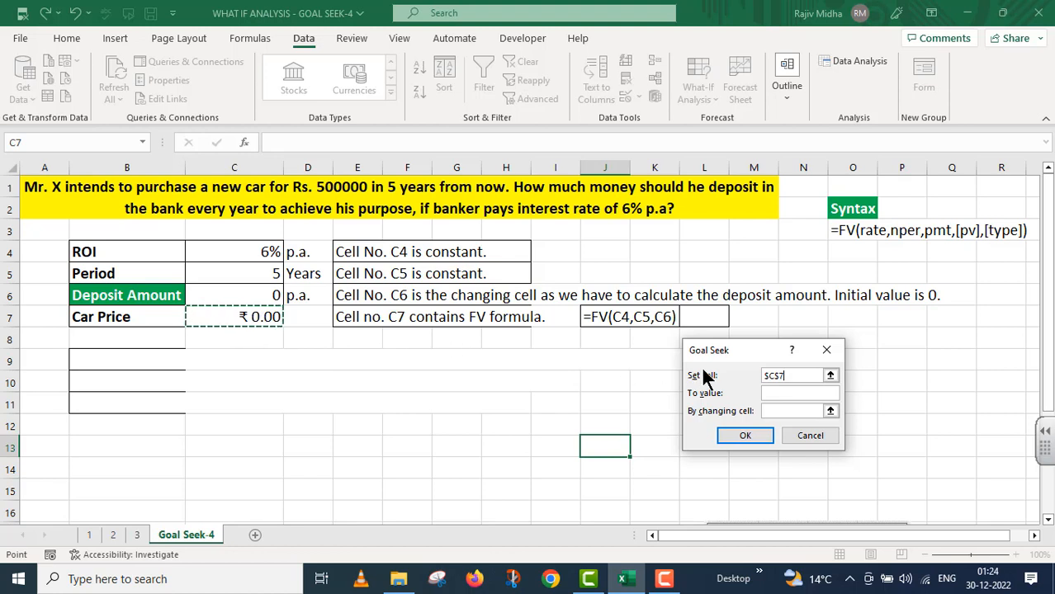
click(777, 393)
text(5)
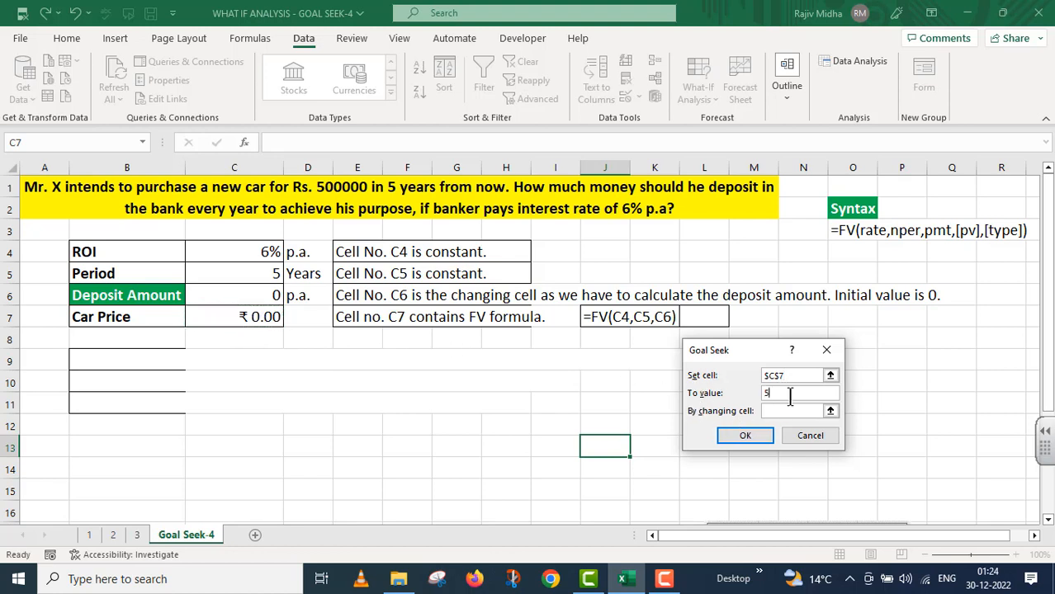
text(0000)
click(770, 411)
click(251, 293)
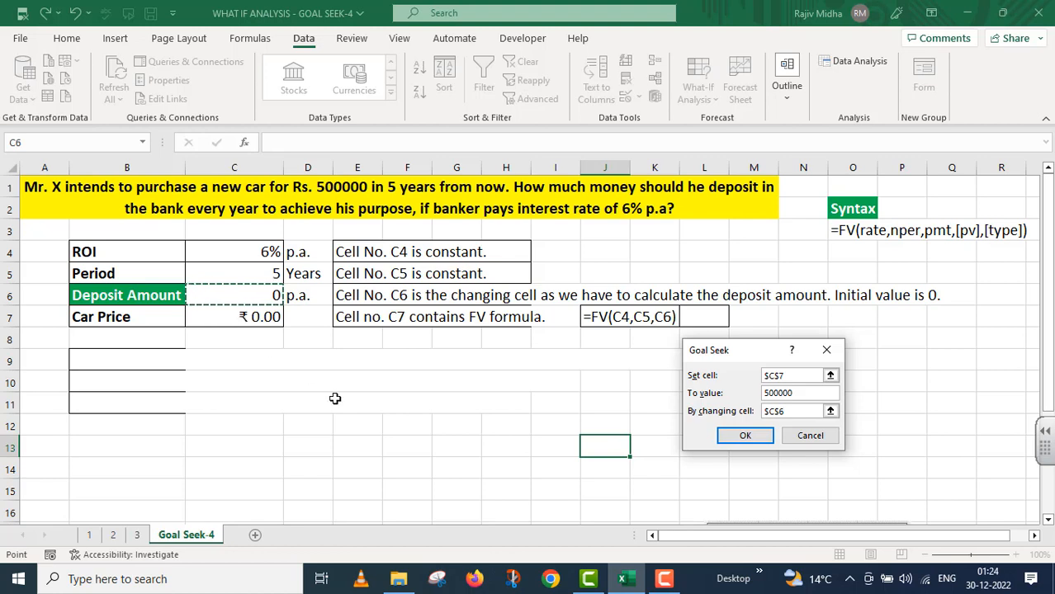
click(729, 438)
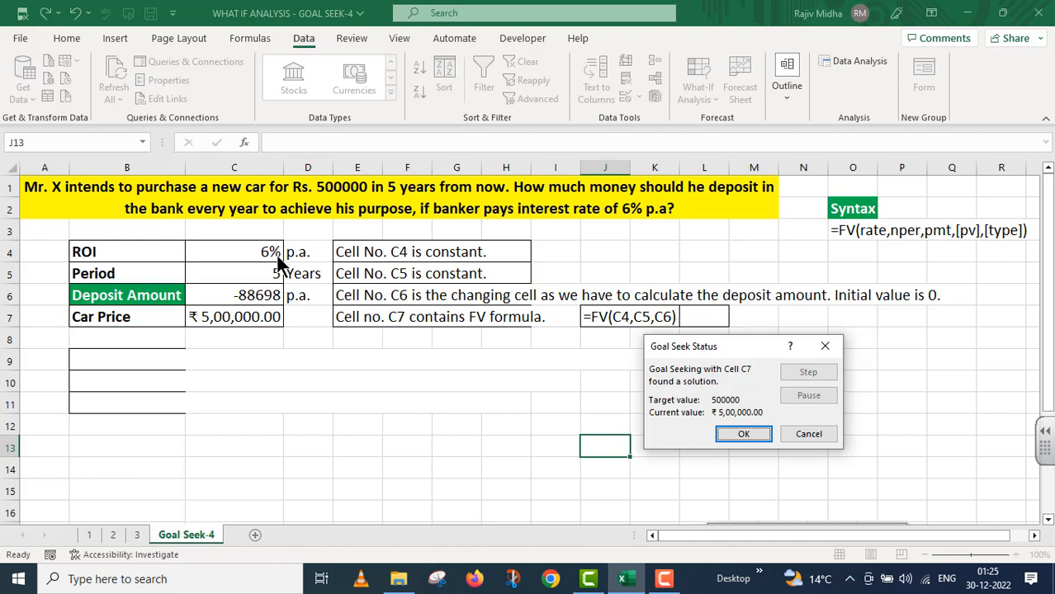
click(732, 432)
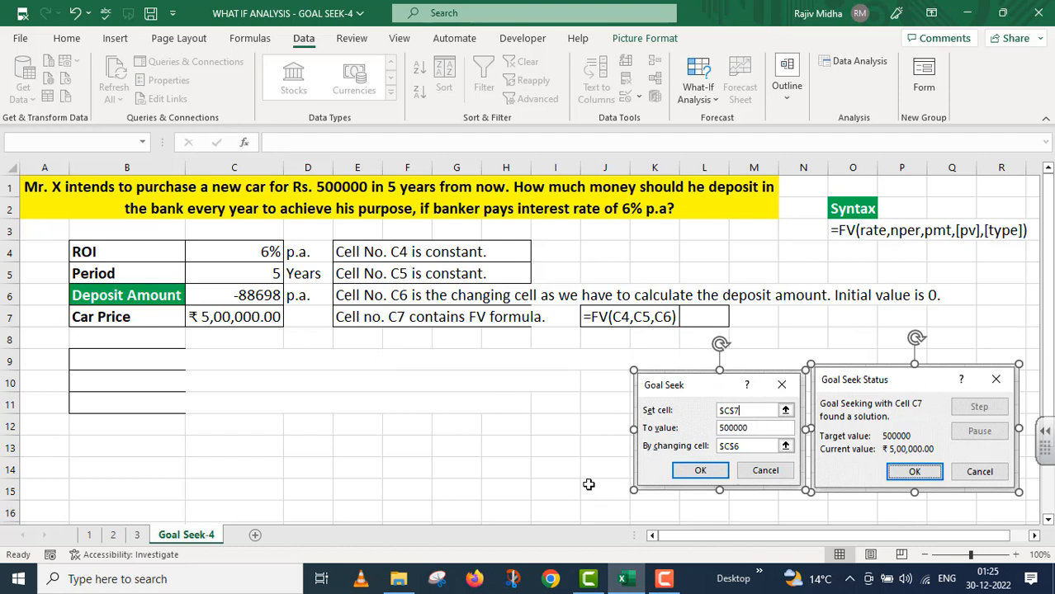
Step: Set the font colour of the hidden Goal Seek explanations in B9:B11 to black
click(594, 494)
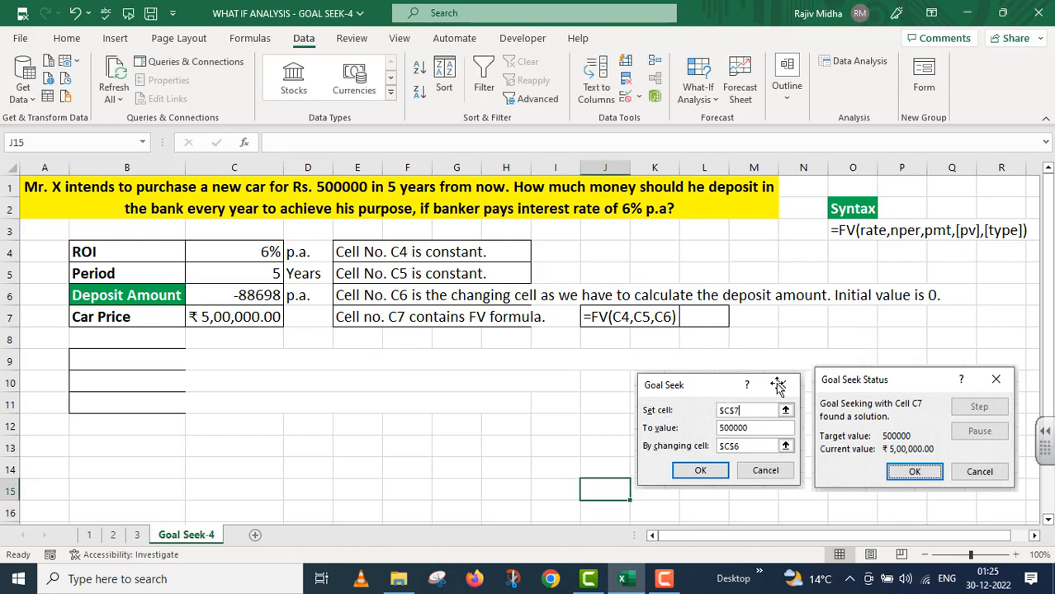
click(875, 510)
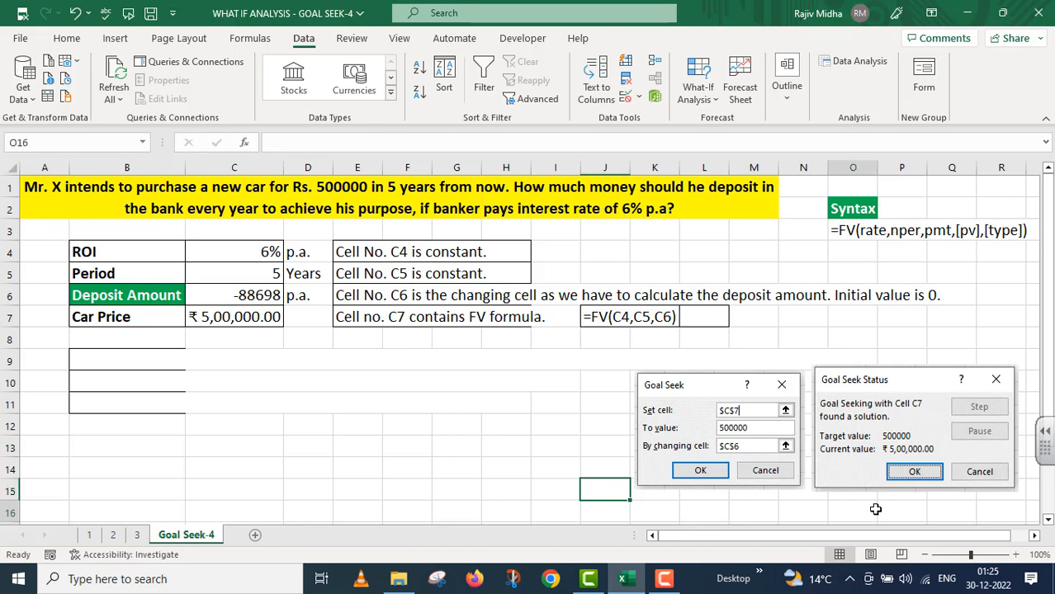
click(99, 370)
drag(100, 370, 99, 395)
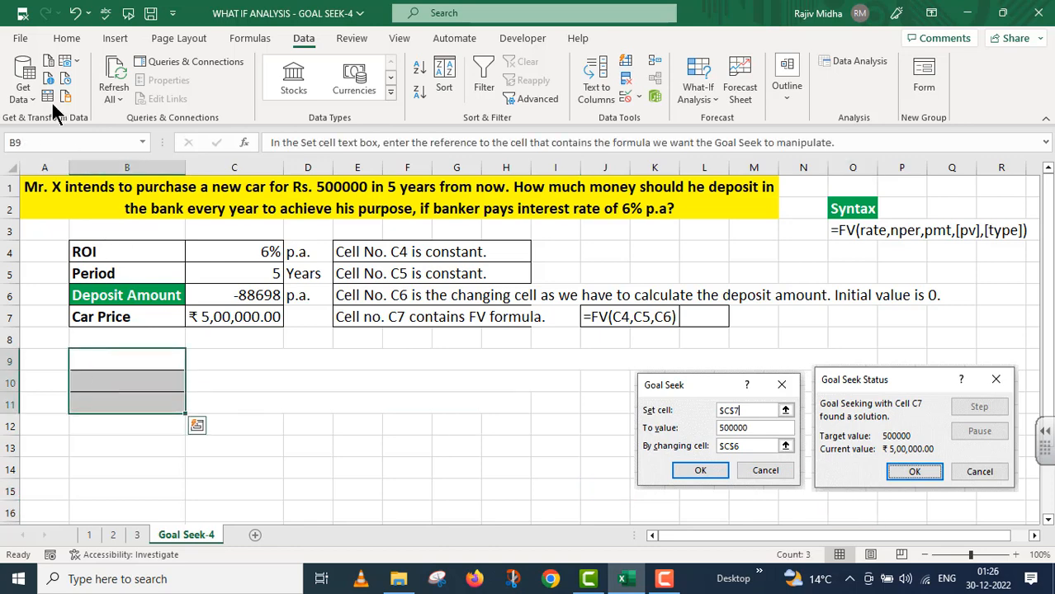
click(66, 39)
click(224, 93)
click(204, 463)
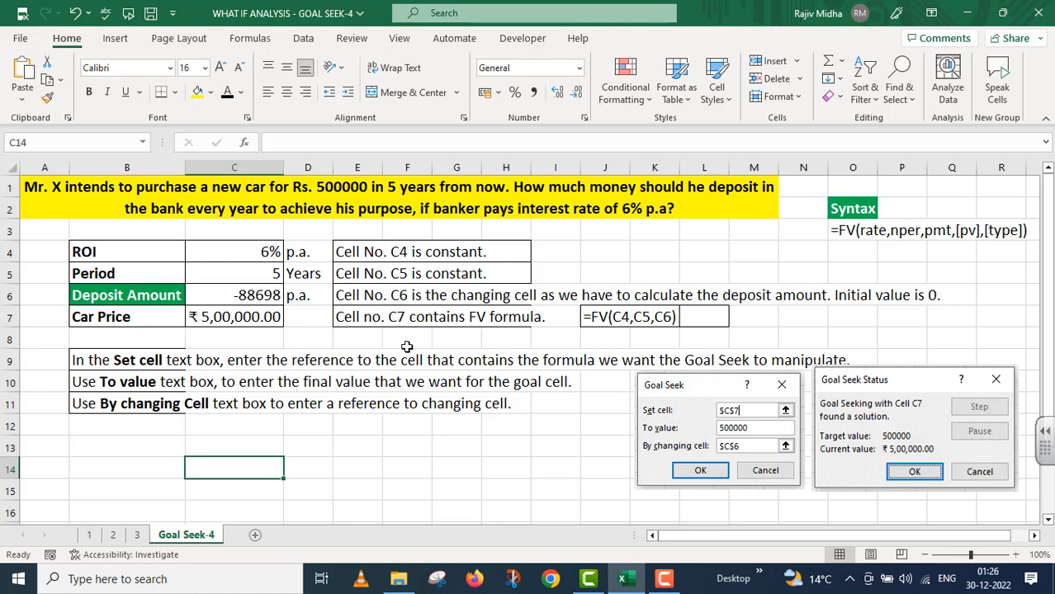
click(258, 316)
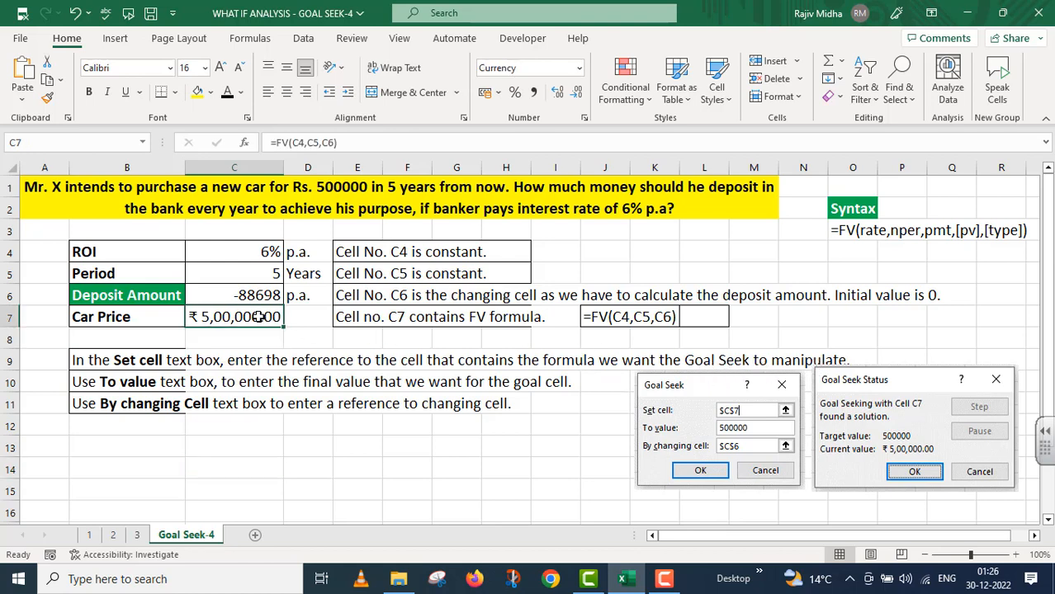